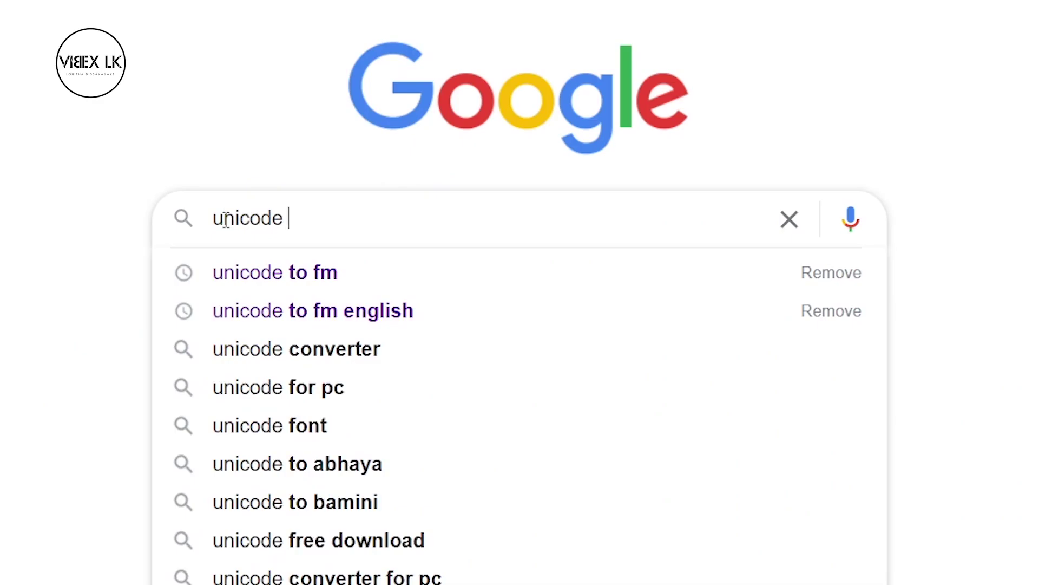
Search Google for "unicode to fm" and open the gurulk.com Sinhala Unicode to FM-Malithi font converter
key(Return)
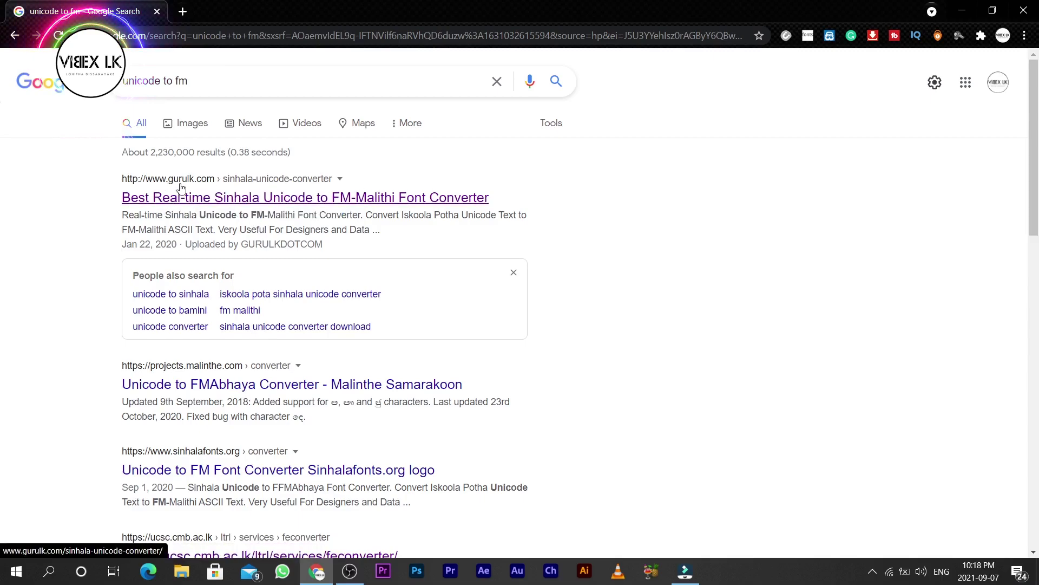
click(206, 203)
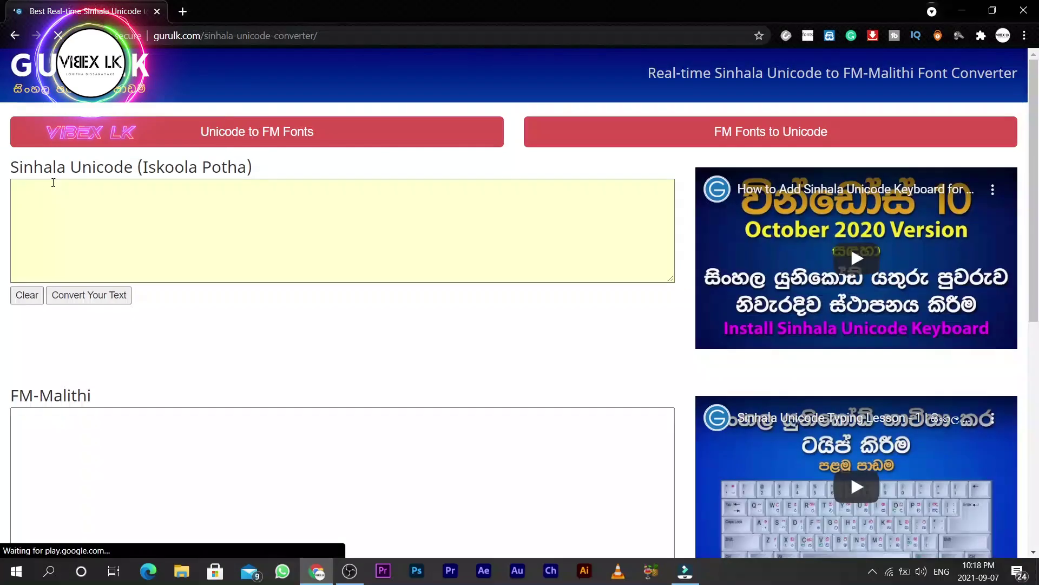
Switch to Sinhala input and enter "අද මම කියලා දෙන්නේ කොහොමද සිංහල ටයිප් කරගන්නේ කියලා" as the Sinhala Unicode text
click(137, 183)
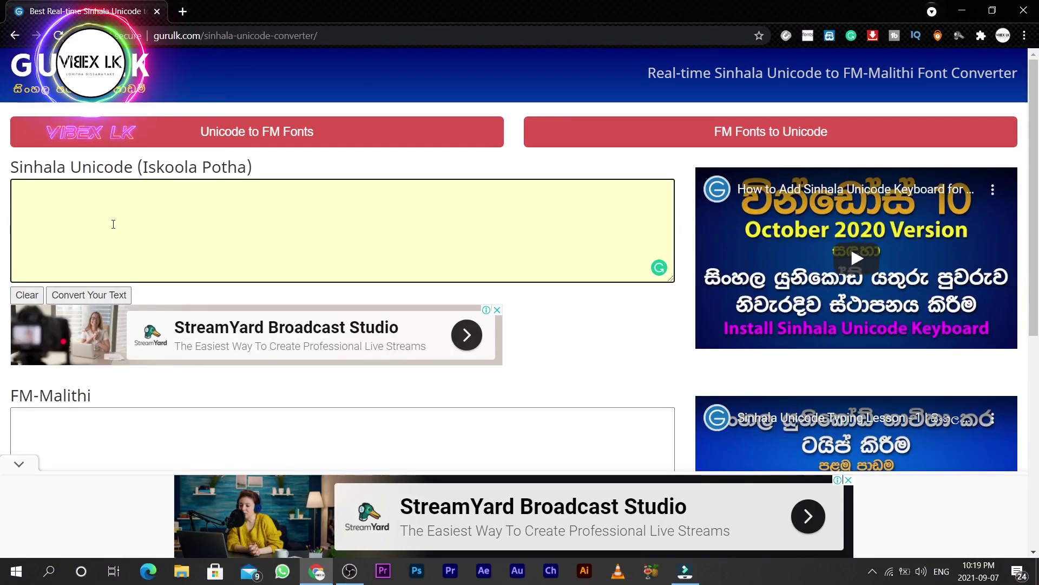
key(super+space)
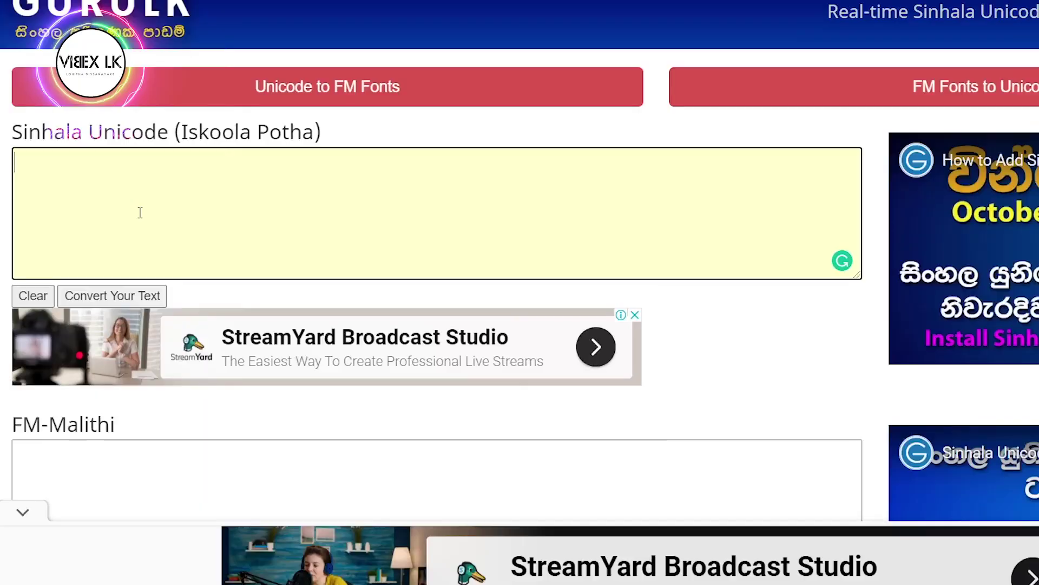
text(අද මම කිය)
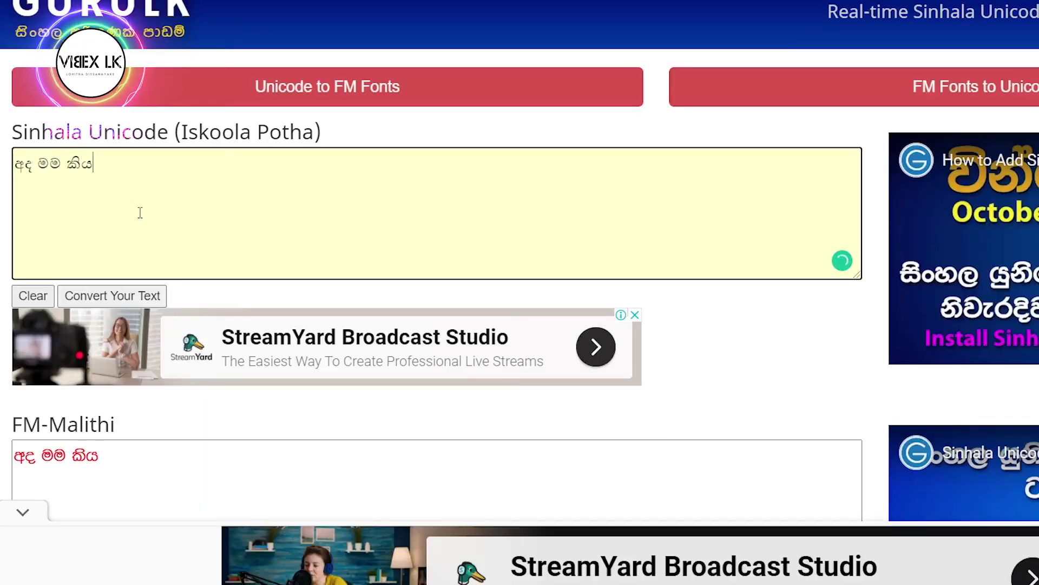
text(ලා දෙන්නේ කො)
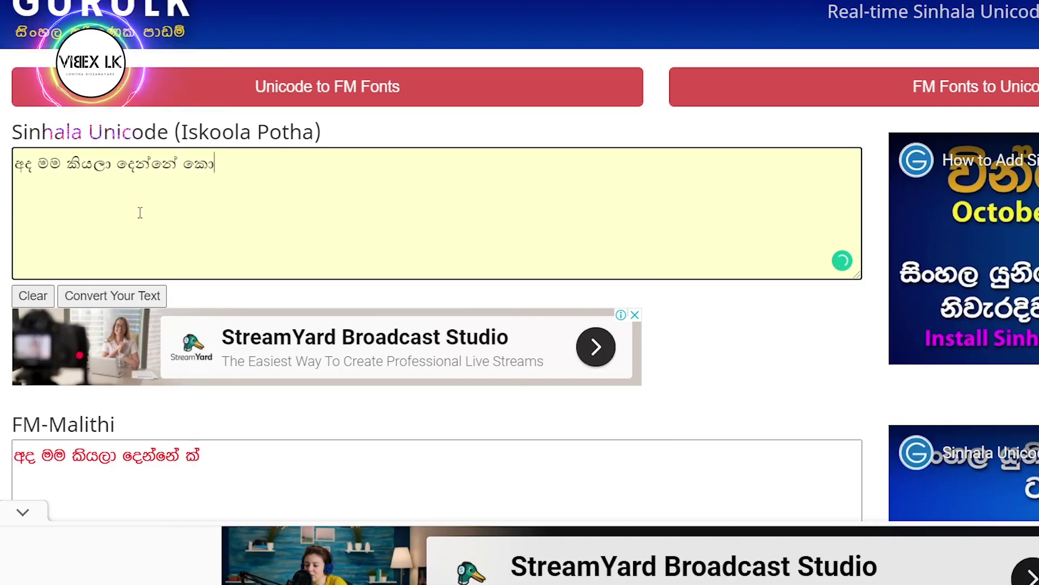
text(හොමද සිංහල)
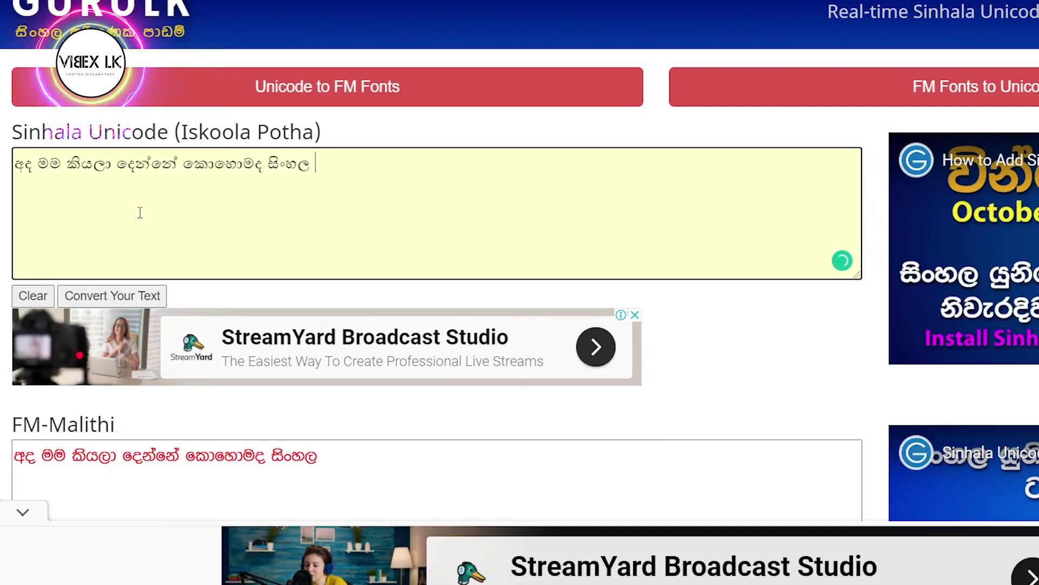
text(ටයිප් කරගන්නෙ)
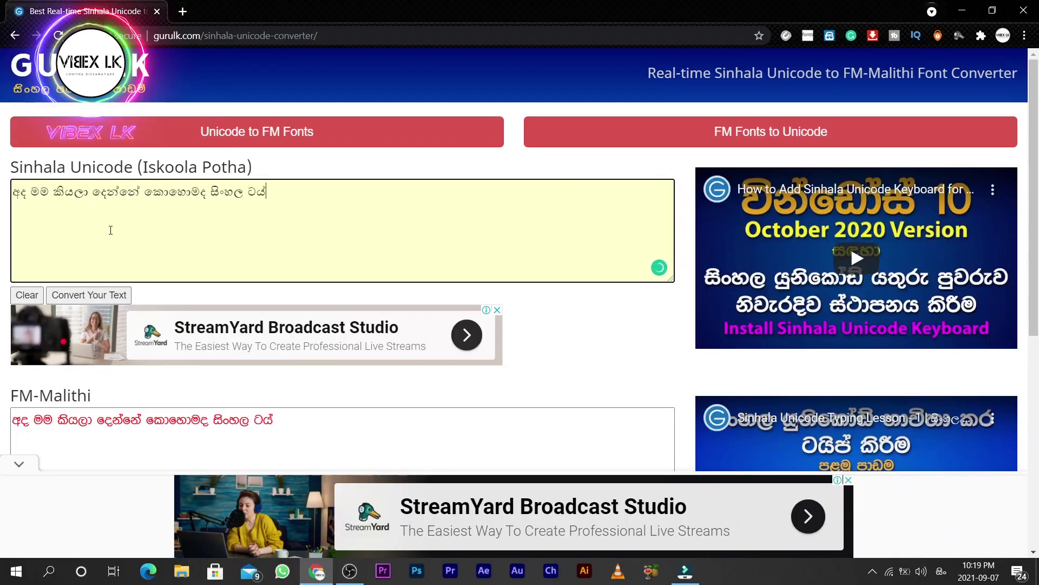
text(් කියලා)
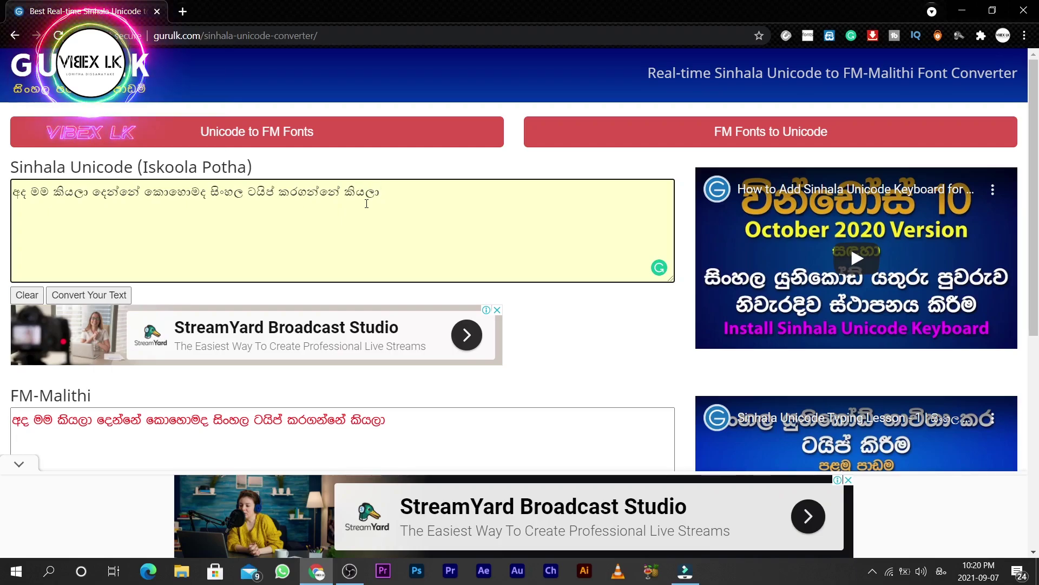
Copy the whole converted FM-Malithi text to the clipboard
scroll(308, 231, down, 1)
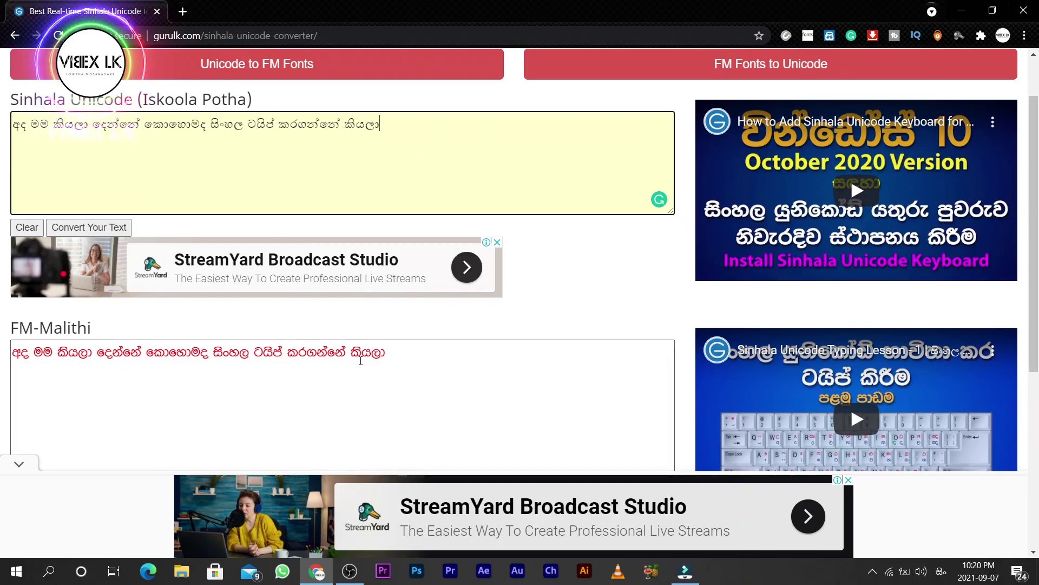
drag(389, 353, 11, 363)
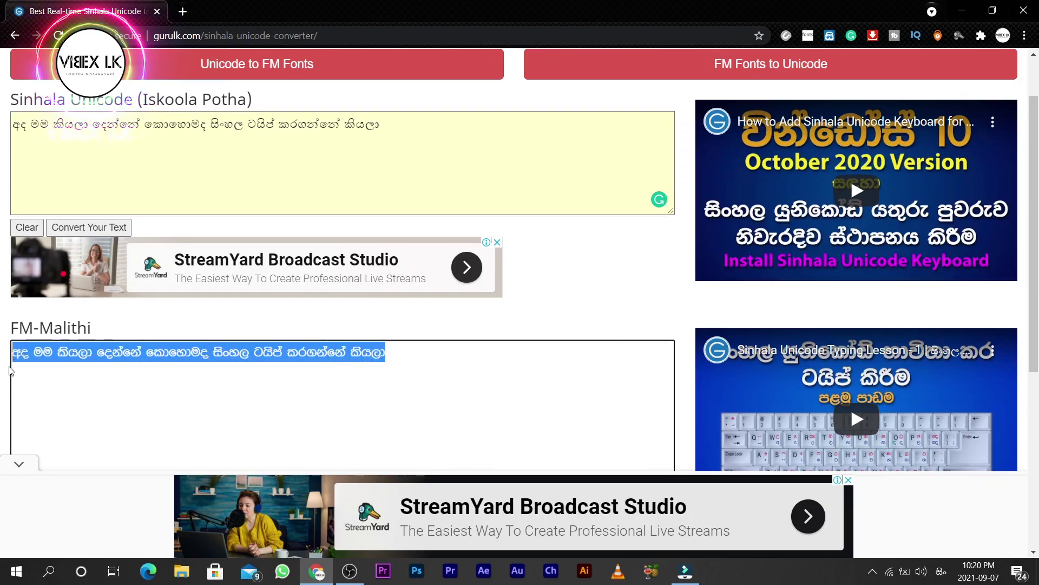
scroll(308, 389, down, 4)
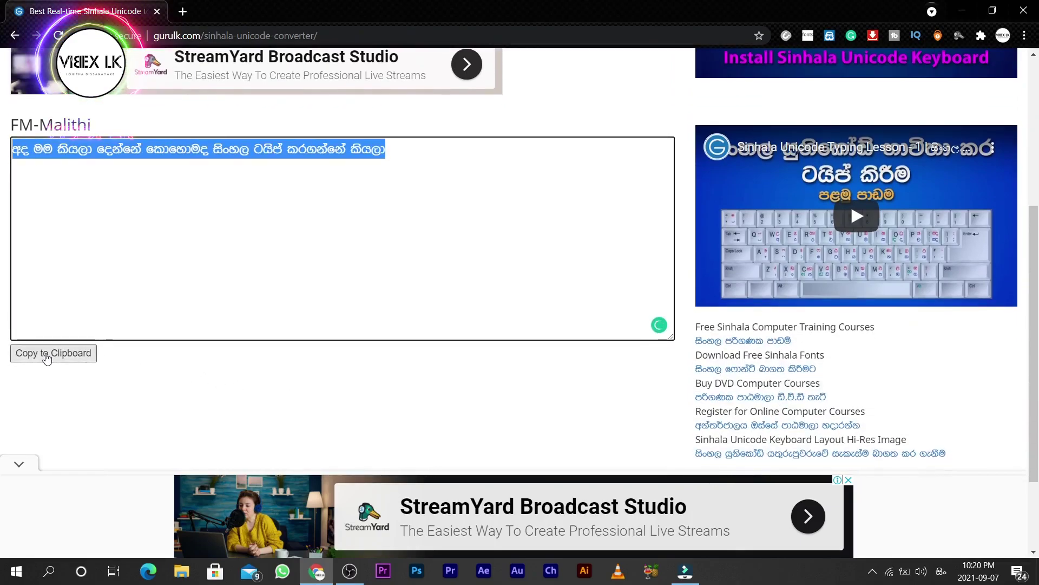
click(85, 354)
scroll(112, 320, up, 5)
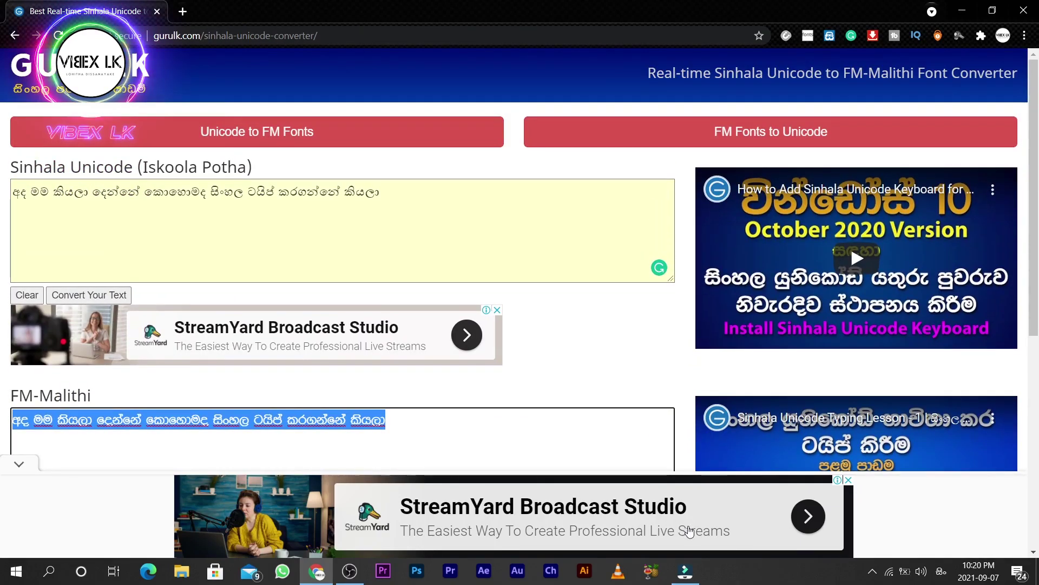
Switch to Wondershare Filmora and add the Default Title to the start of video track 1
click(685, 572)
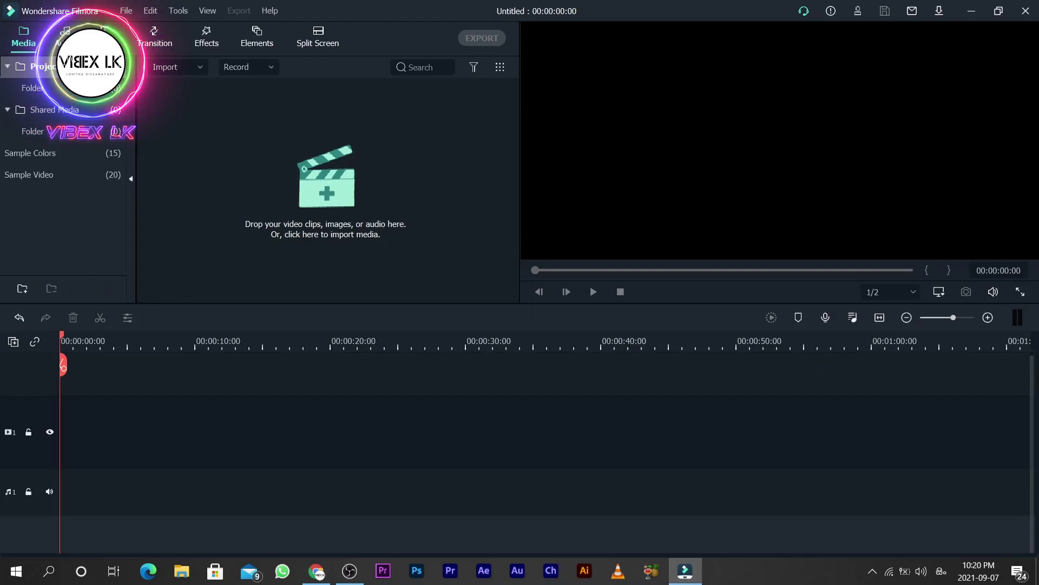
click(104, 37)
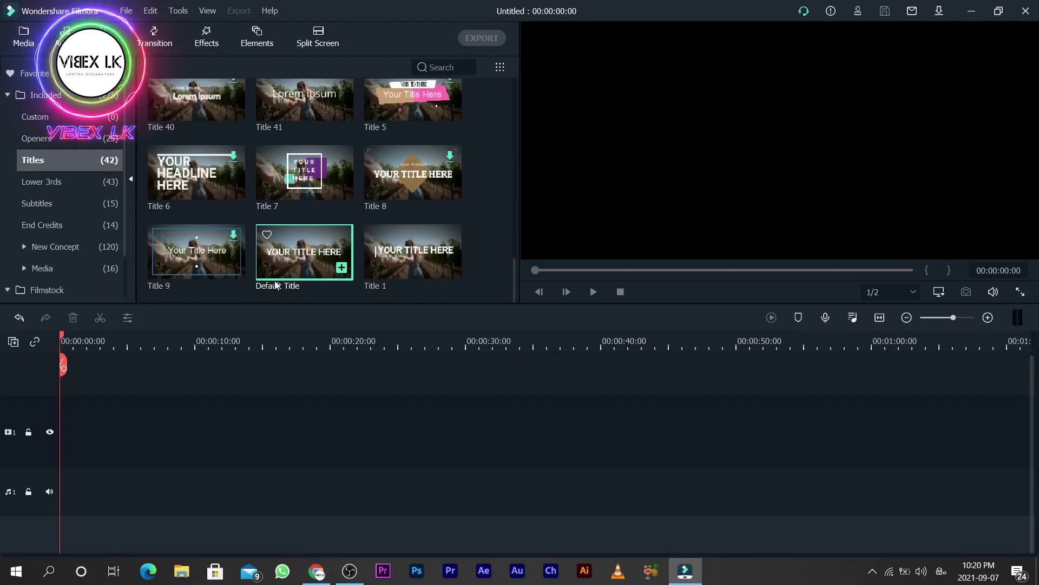
drag(293, 263, 70, 411)
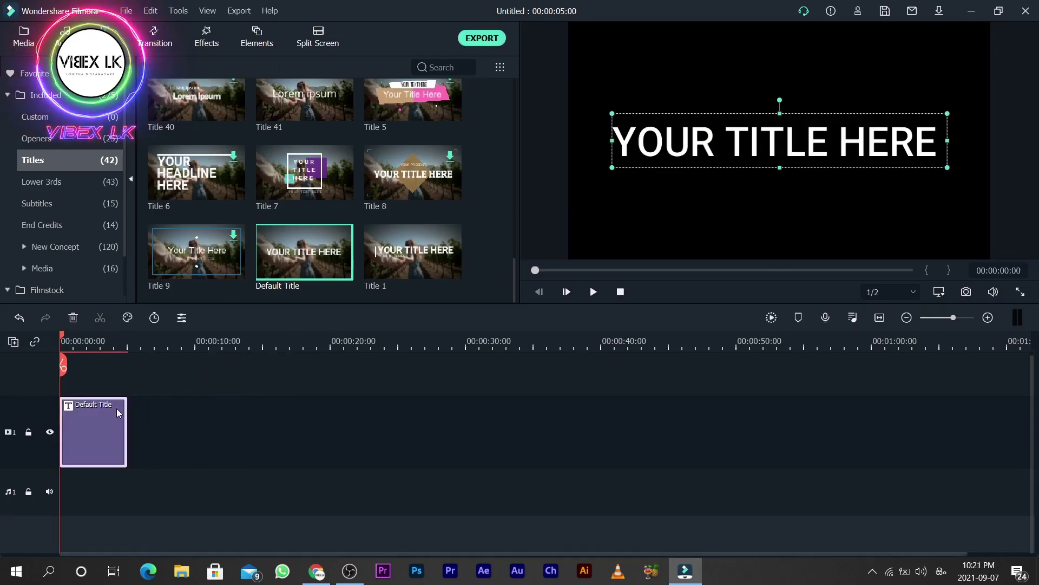
Replace the Default Title clip's placeholder text with the copied FM-Malithi text
double_click(103, 418)
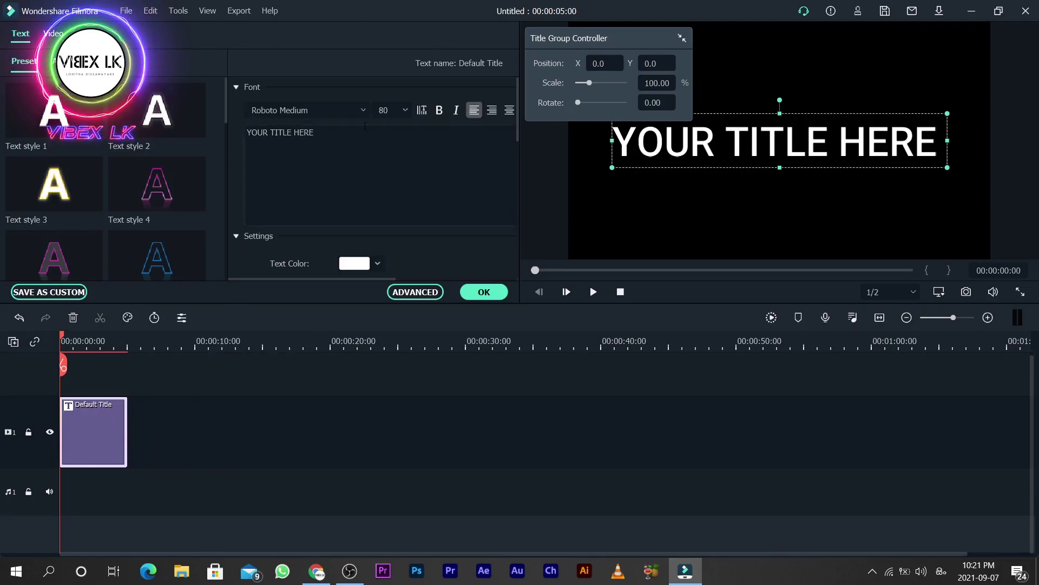
drag(316, 133, 245, 133)
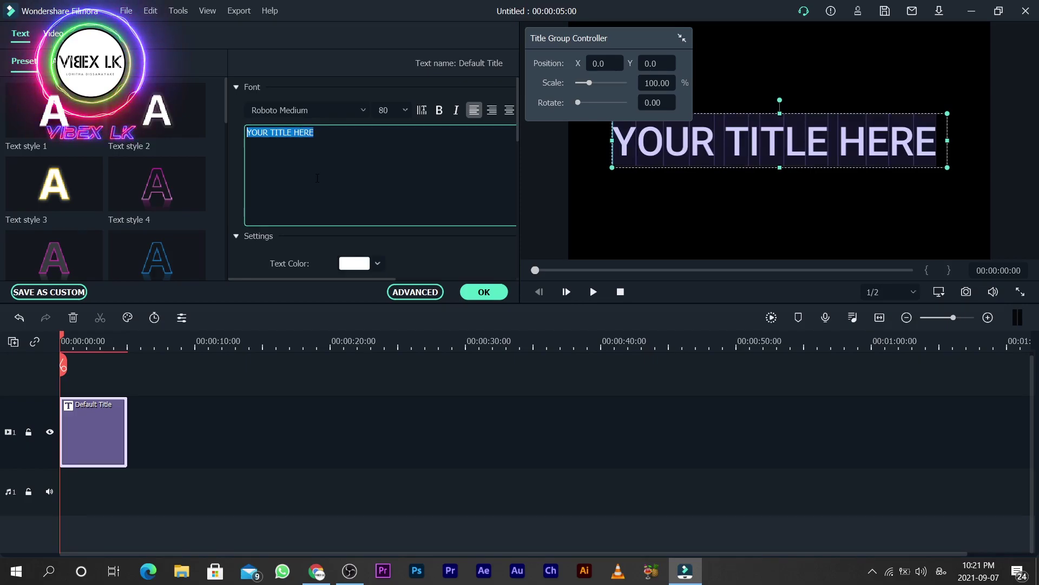
key(ctrl+v)
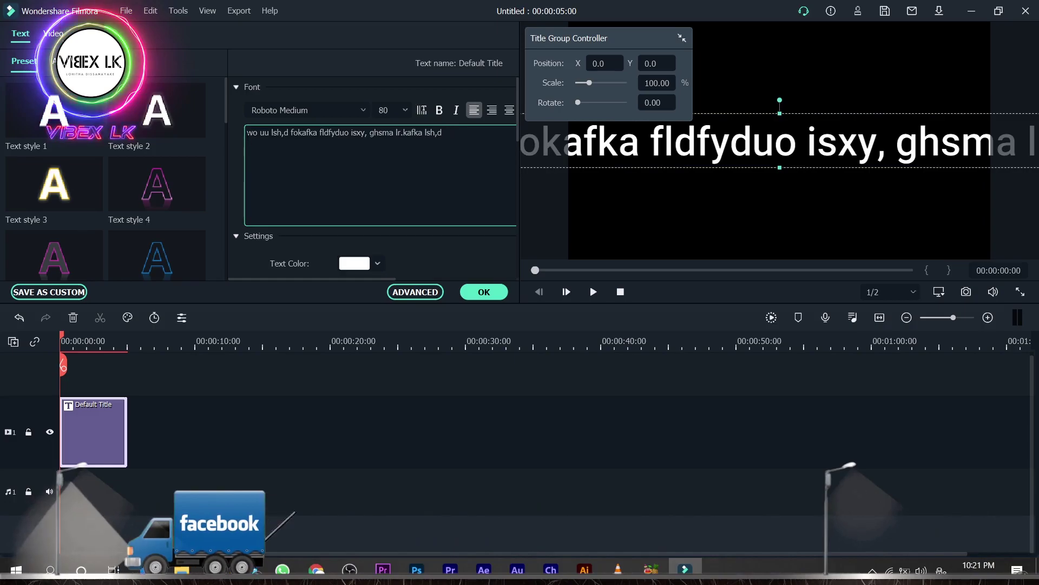
Set the font of the whole title text to AA-Anurada
drag(247, 132, 443, 144)
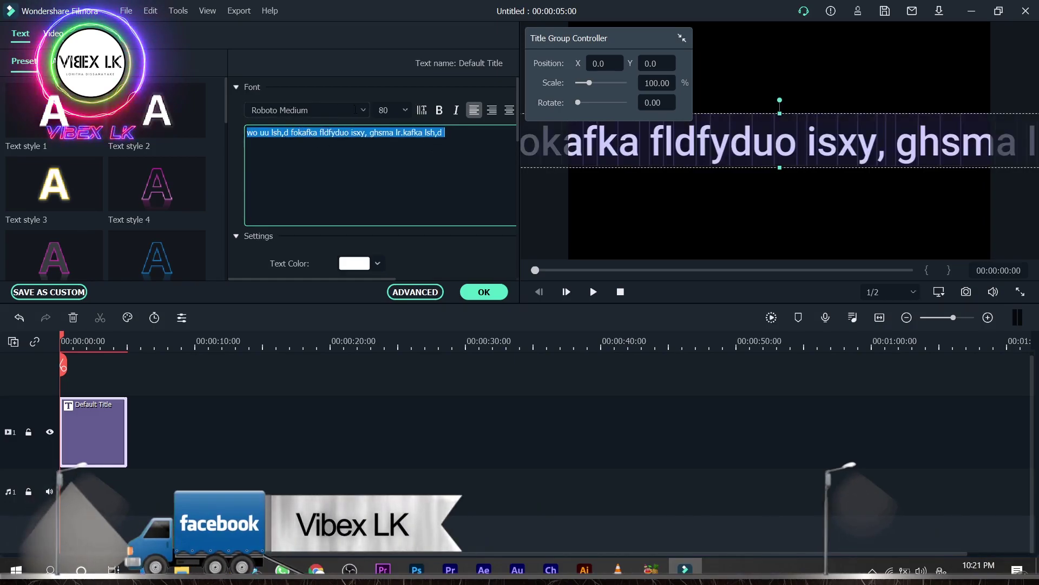
click(362, 111)
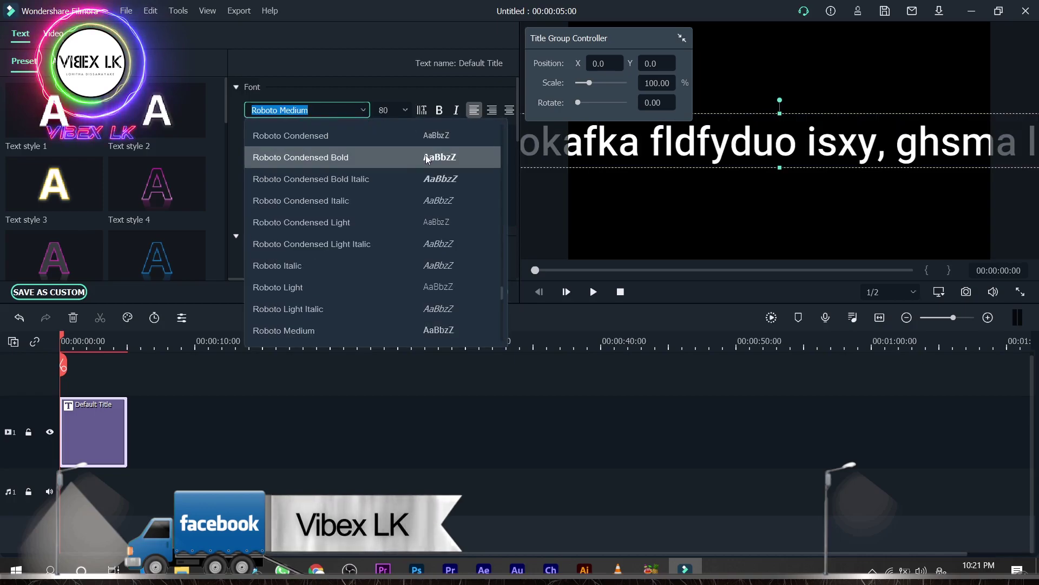
scroll(421, 158, up, 5)
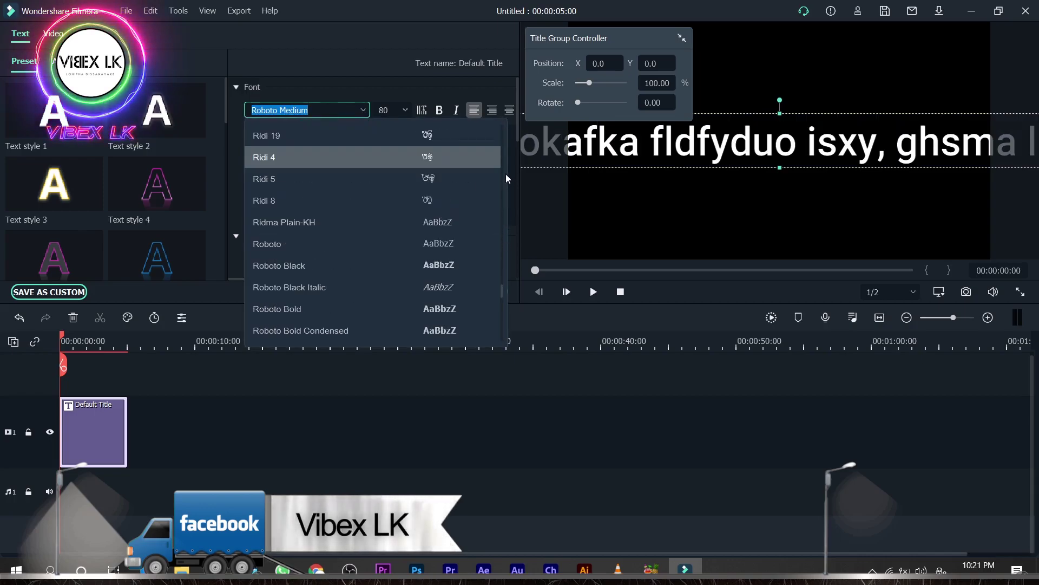
click(501, 290)
click(362, 110)
scroll(433, 184, up, 12)
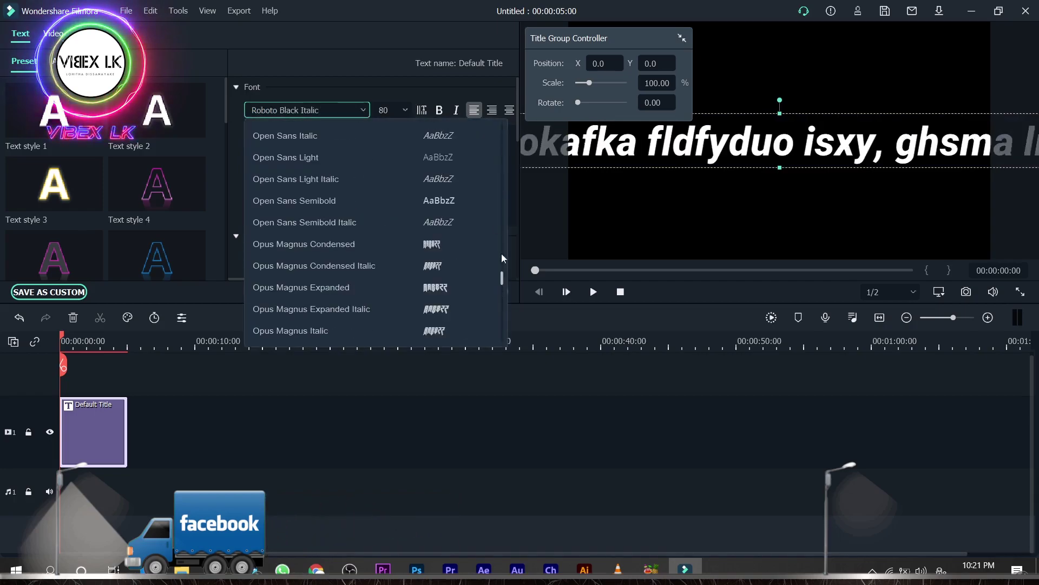
drag(502, 268, 505, 153)
scroll(408, 196, up, 10)
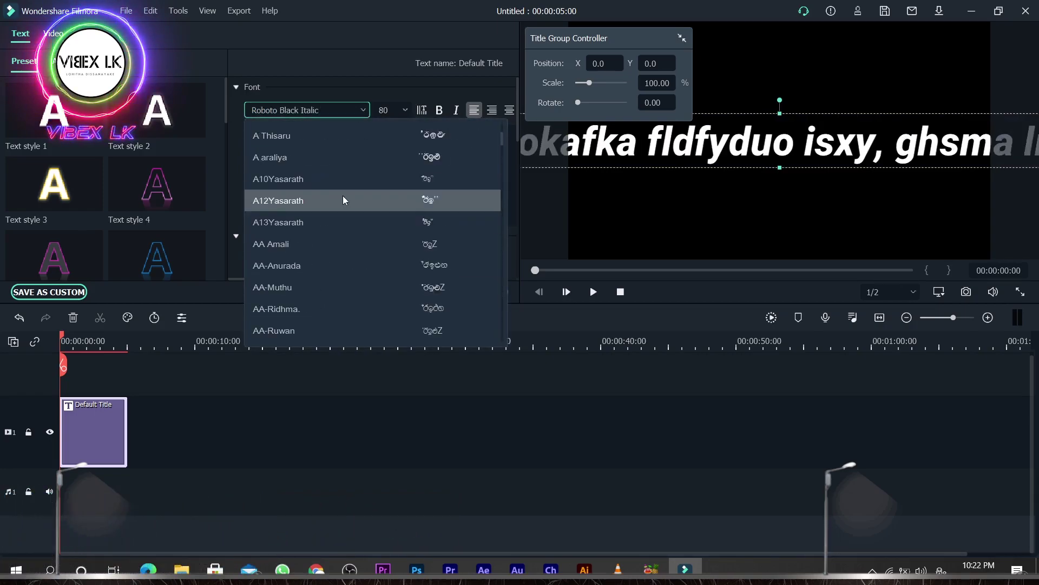
click(363, 209)
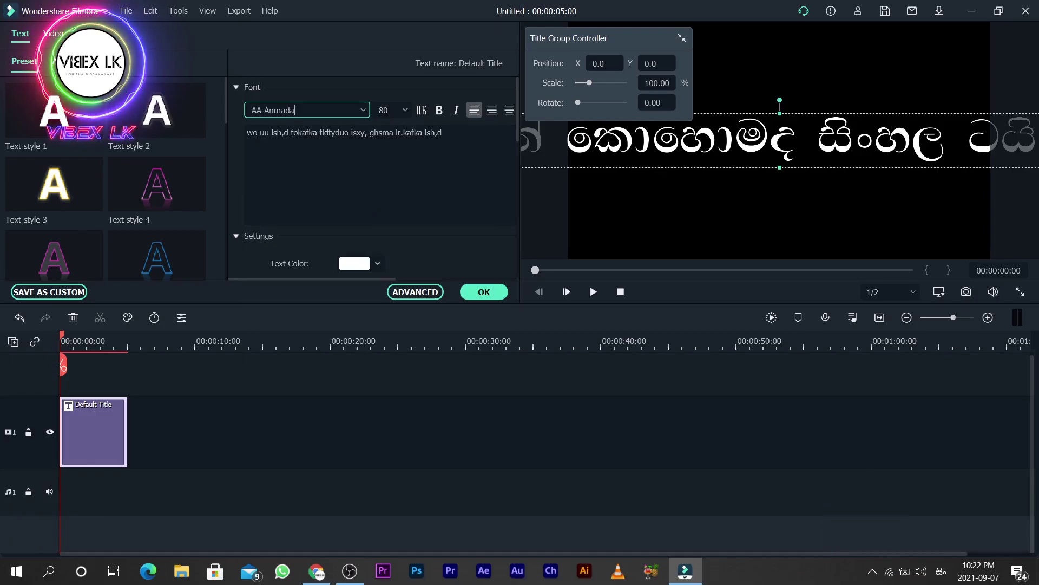
Reduce the font size of the whole title text, settling on 24
drag(443, 132, 238, 140)
click(405, 109)
scroll(384, 204, up, 5)
click(382, 201)
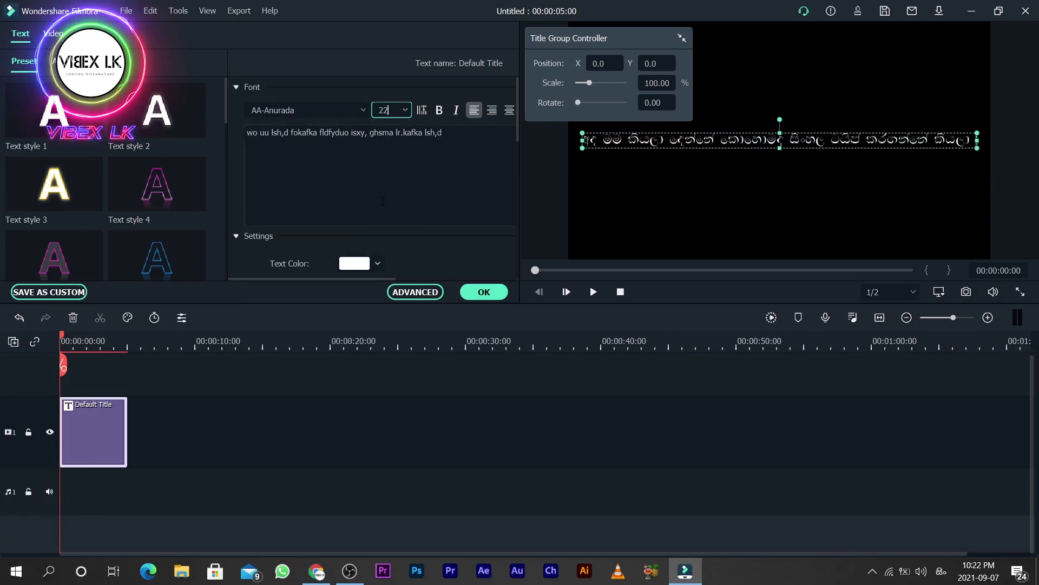
click(406, 112)
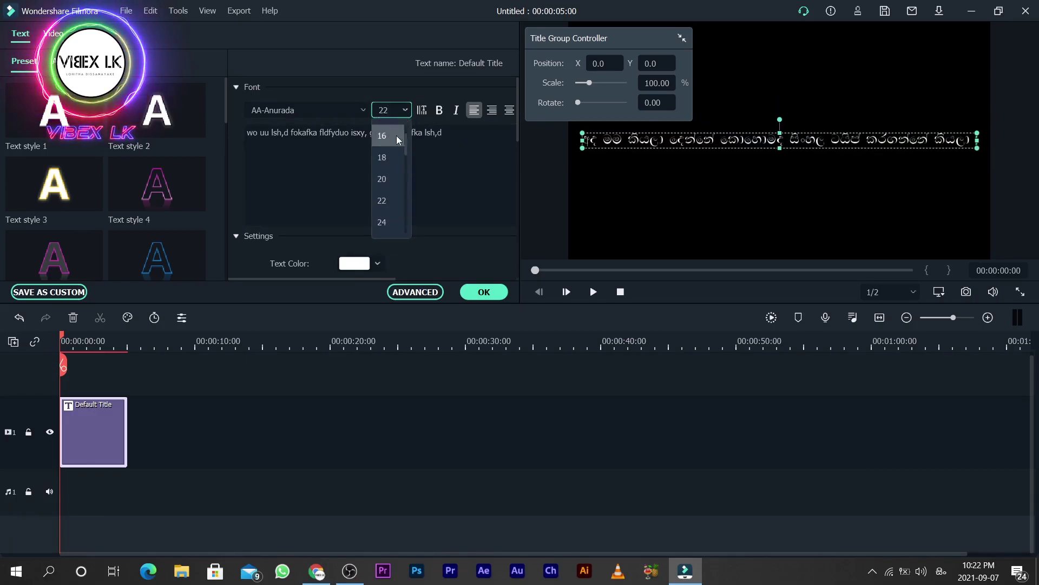
click(385, 222)
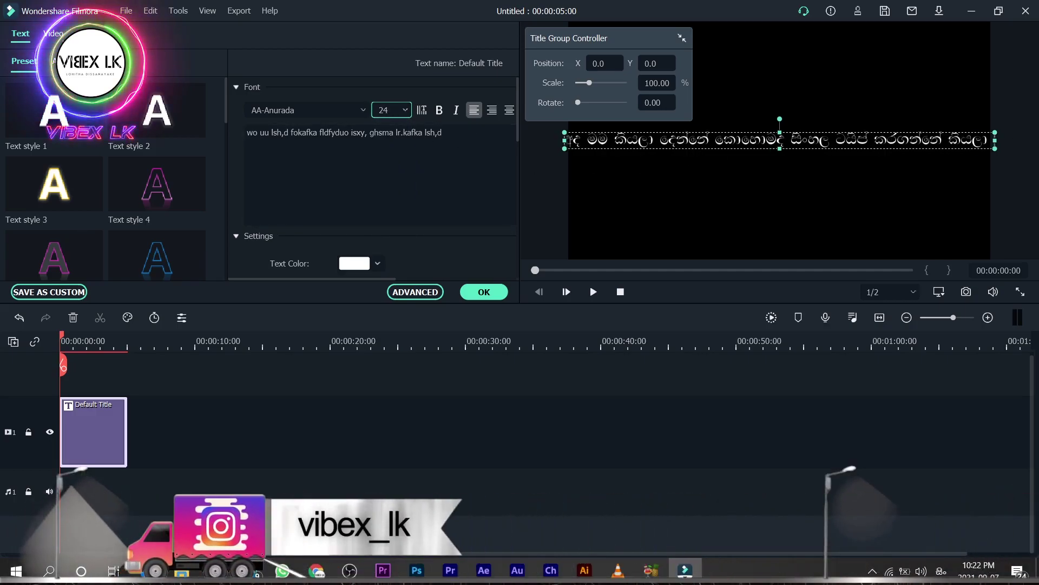
Break the title text onto a second line before "isxy," and add blank lines below it
key(Return)
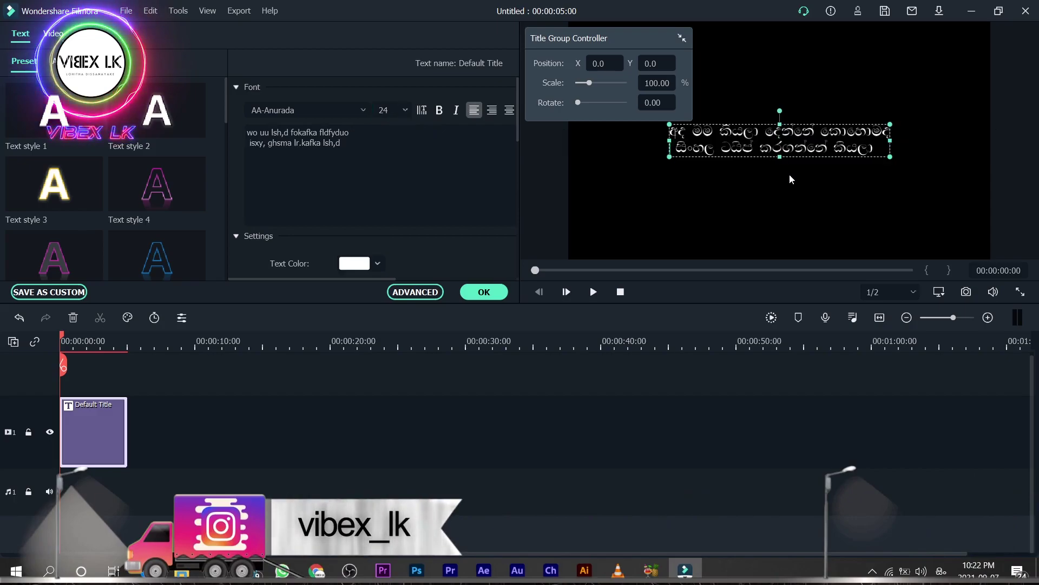
click(362, 146)
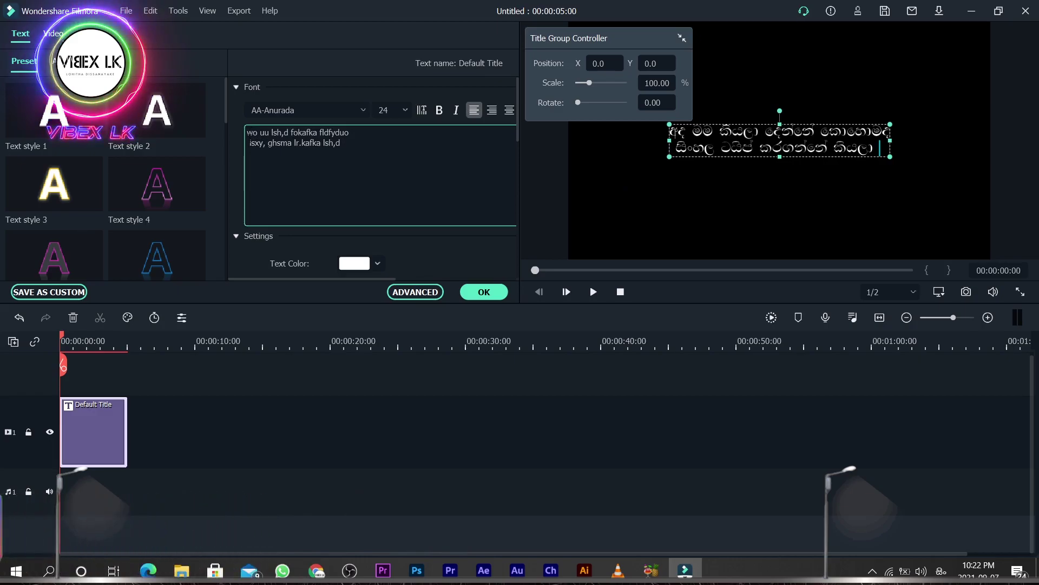
key(ctrl+a)
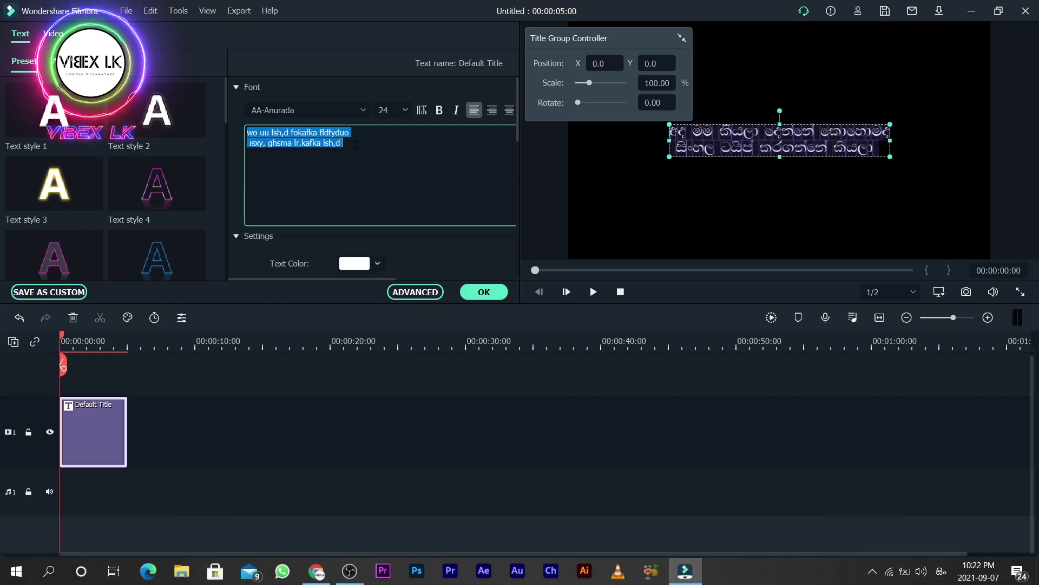
click(421, 197)
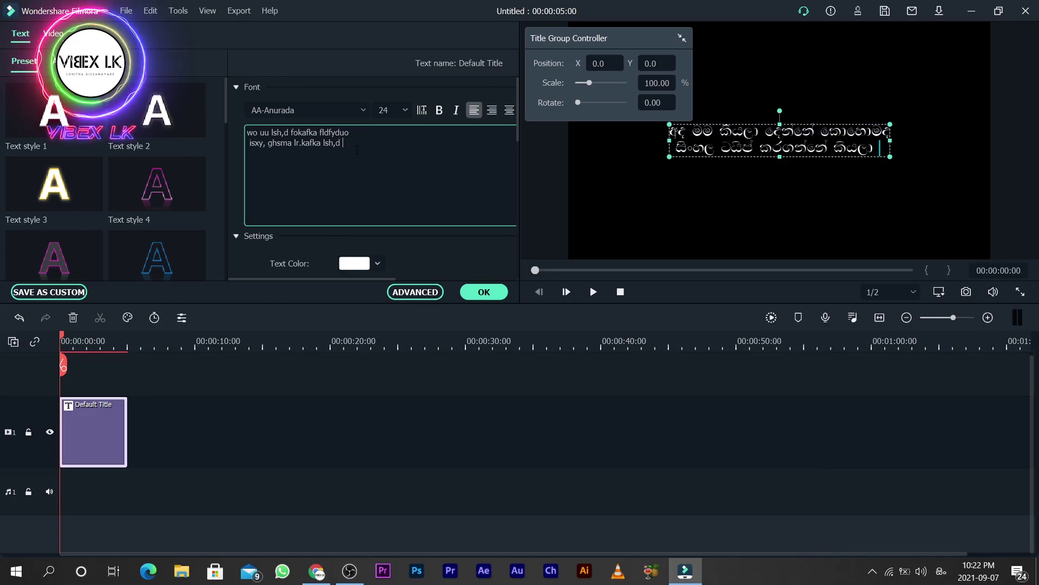
key(Return)
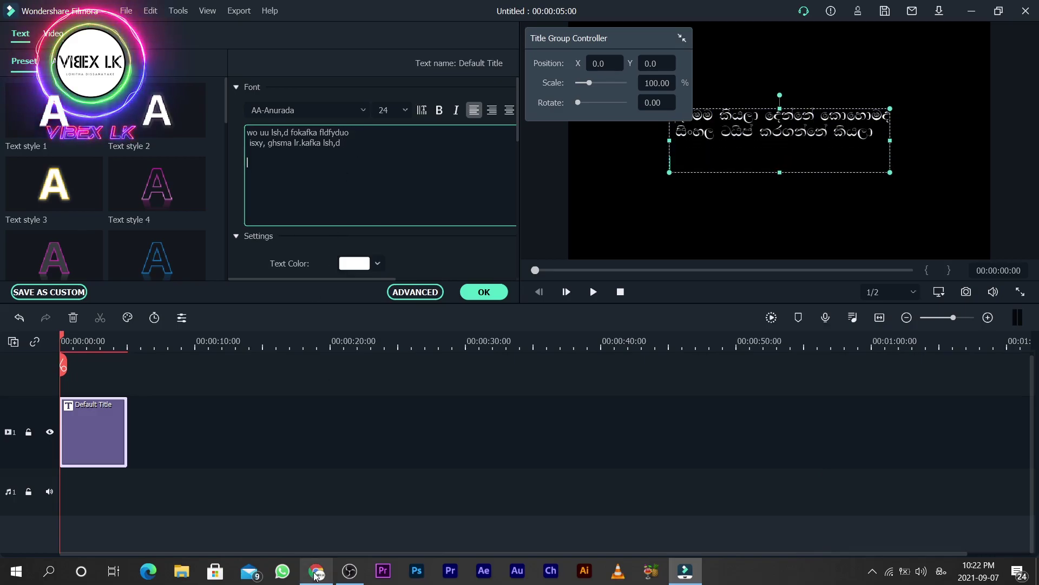
Switch to Chrome and copy the original sentence from the converter's Sinhala Unicode text
click(295, 509)
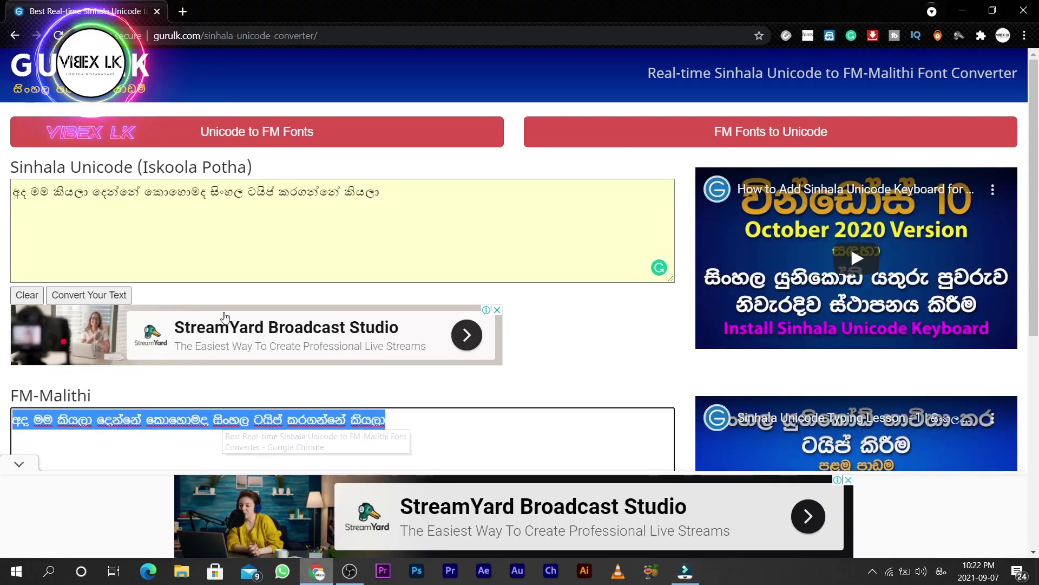
drag(382, 194, 8, 193)
key(ctrl+c)
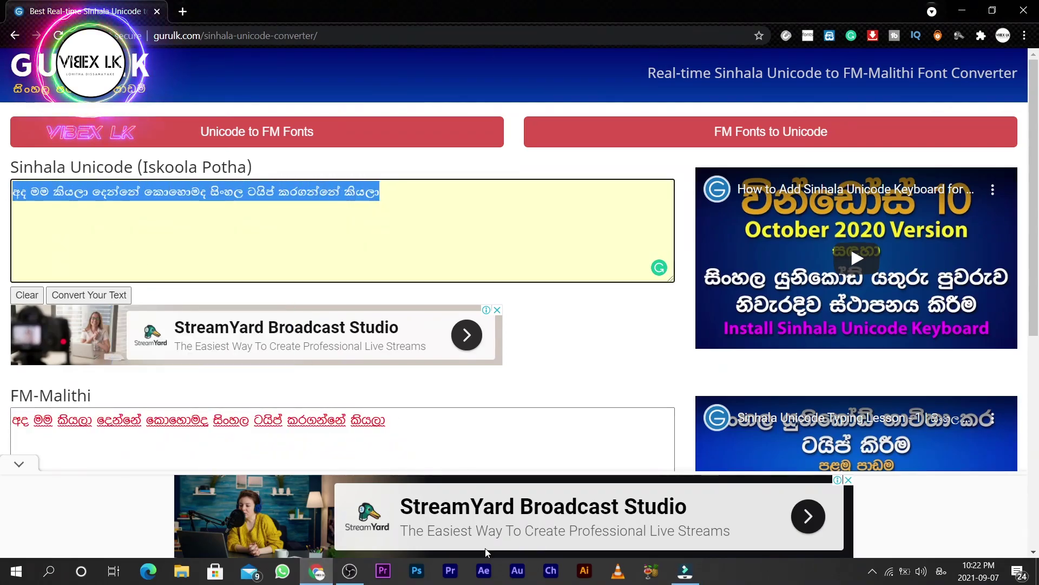
Switch to Filmora and paste the copied Sinhala Unicode sentence below the two converted lines of the title text
click(685, 571)
click(318, 172)
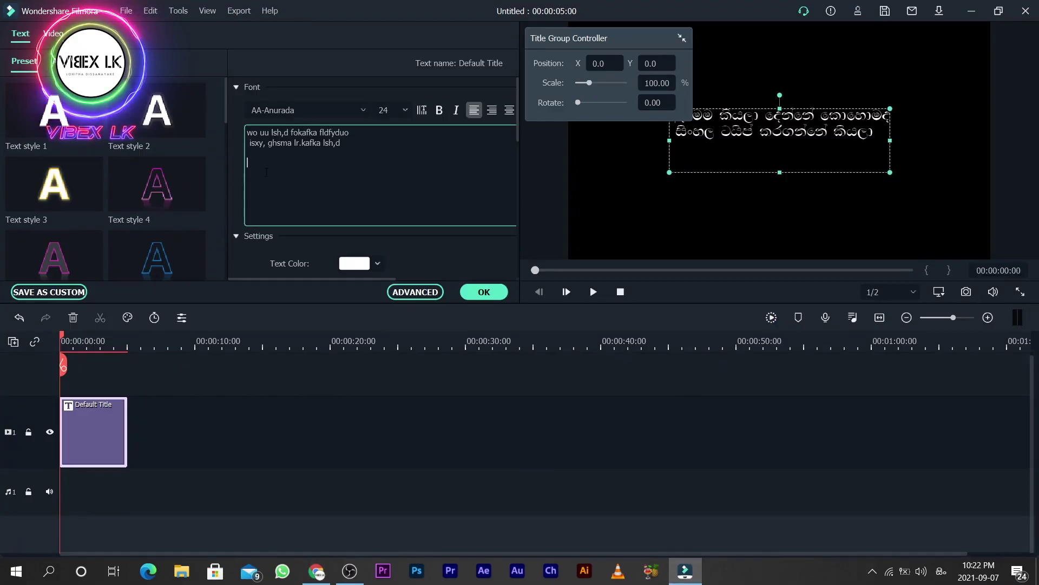
key(ctrl+v)
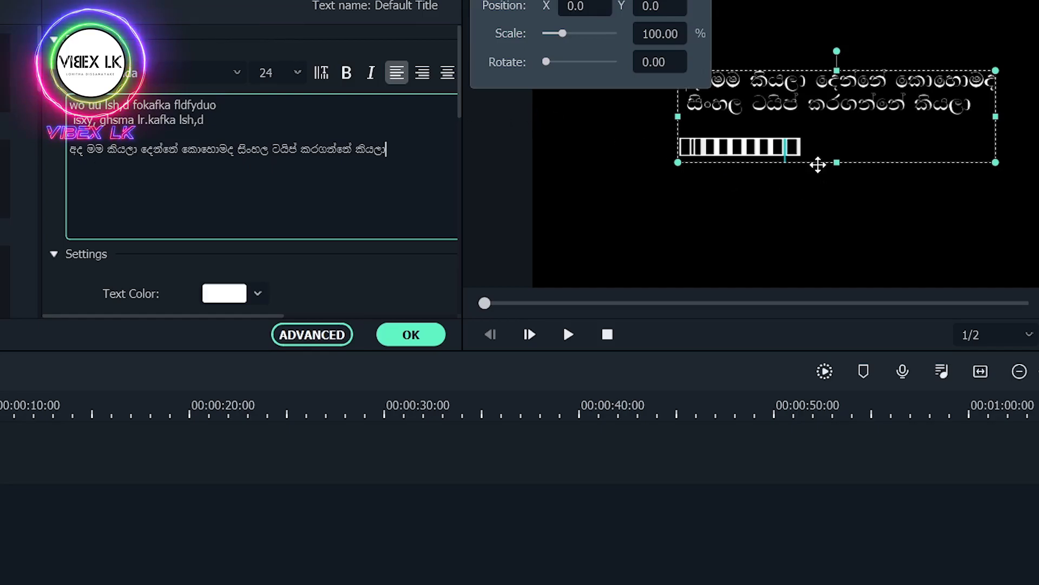
Shift the title text box slightly in the preview and enlarge it
mouse_move(785, 147)
mouse_down()
mouse_move(726, 144)
mouse_move(787, 149)
mouse_up()
drag(978, 162, 963, 184)
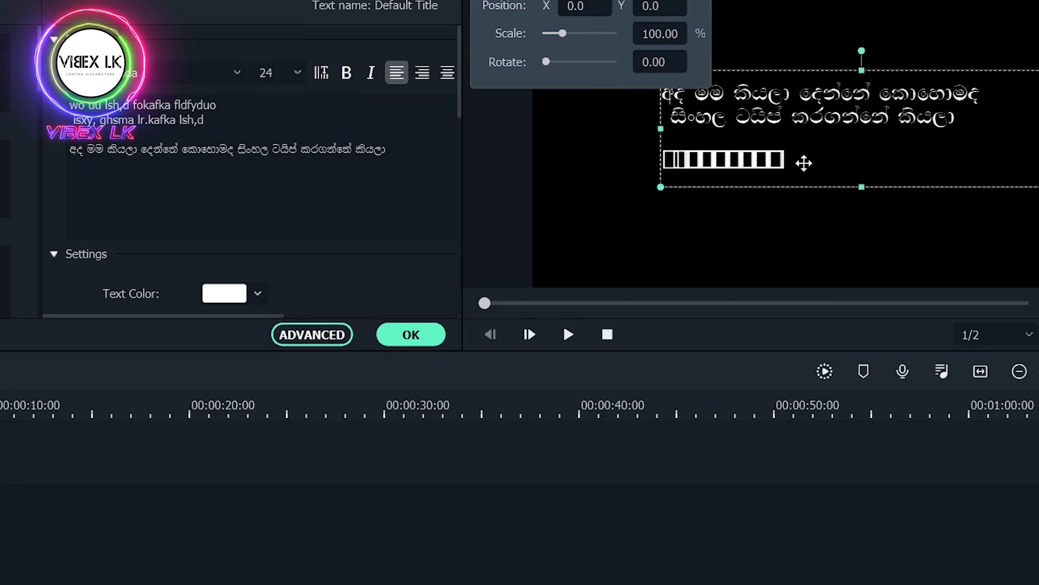
Delete the pasted Unicode sentence from the title text, leaving only the two converted lines
drag(399, 150, 44, 161)
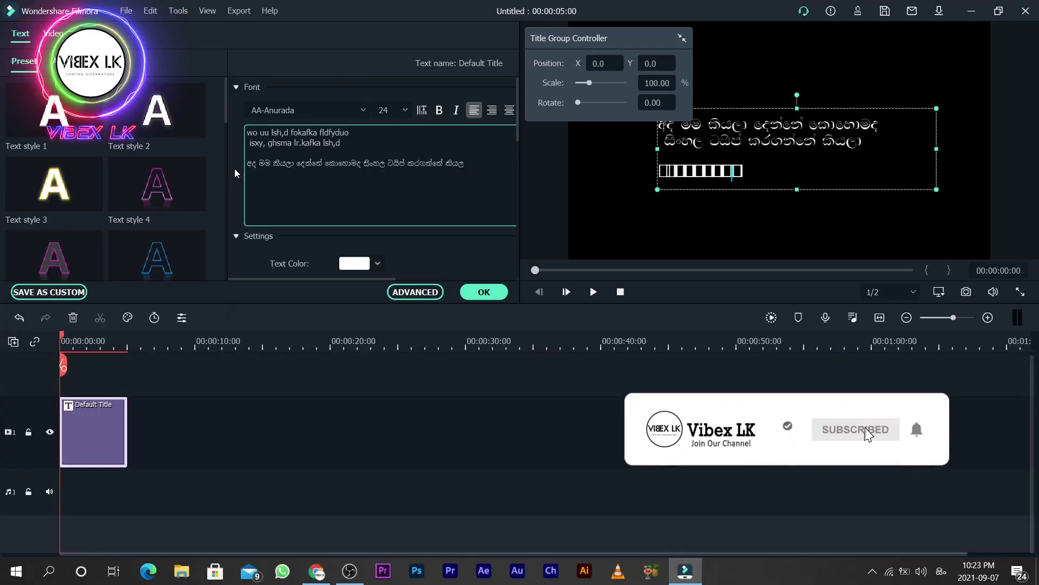
drag(464, 164, 400, 164)
drag(464, 164, 240, 167)
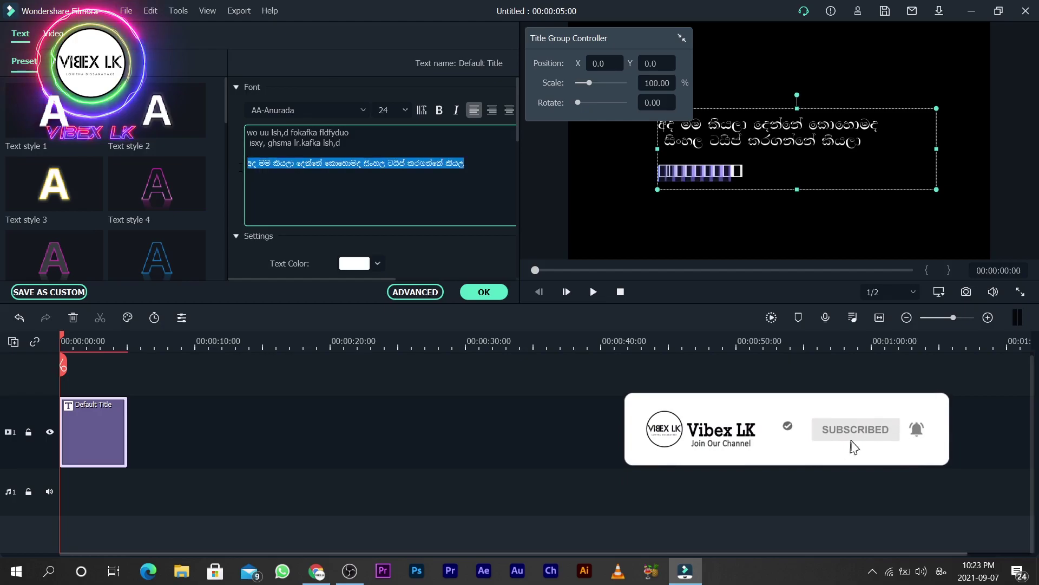
key(BackSpace)
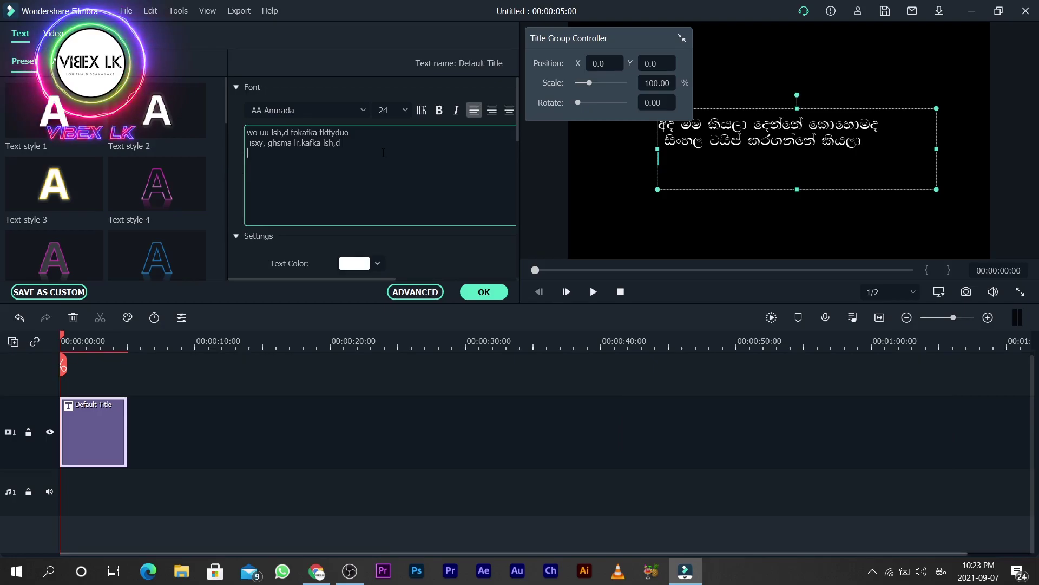
Increase the font size of the whole title text to 150
drag(345, 142, 246, 132)
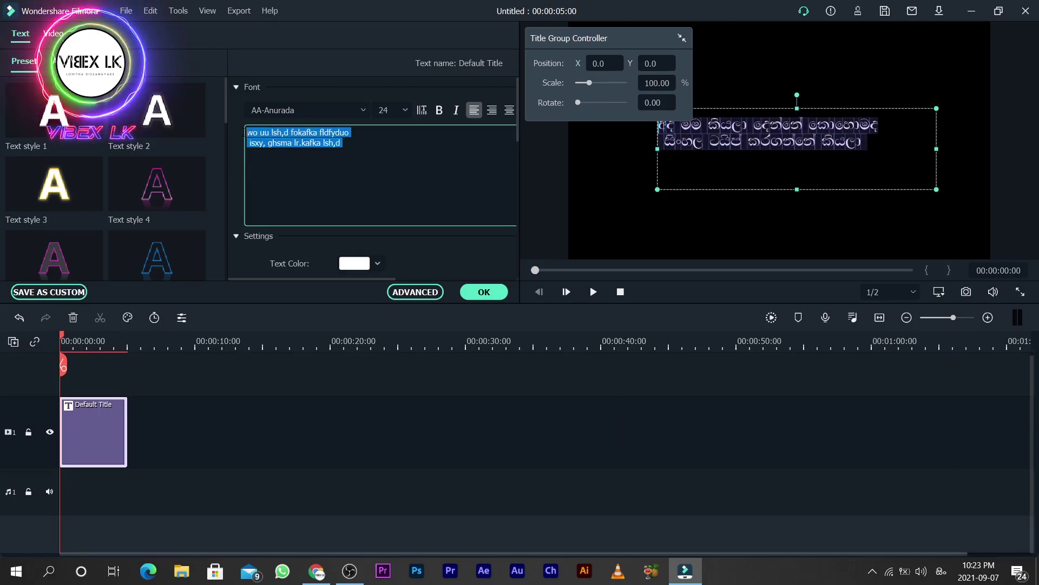
click(402, 109)
click(382, 217)
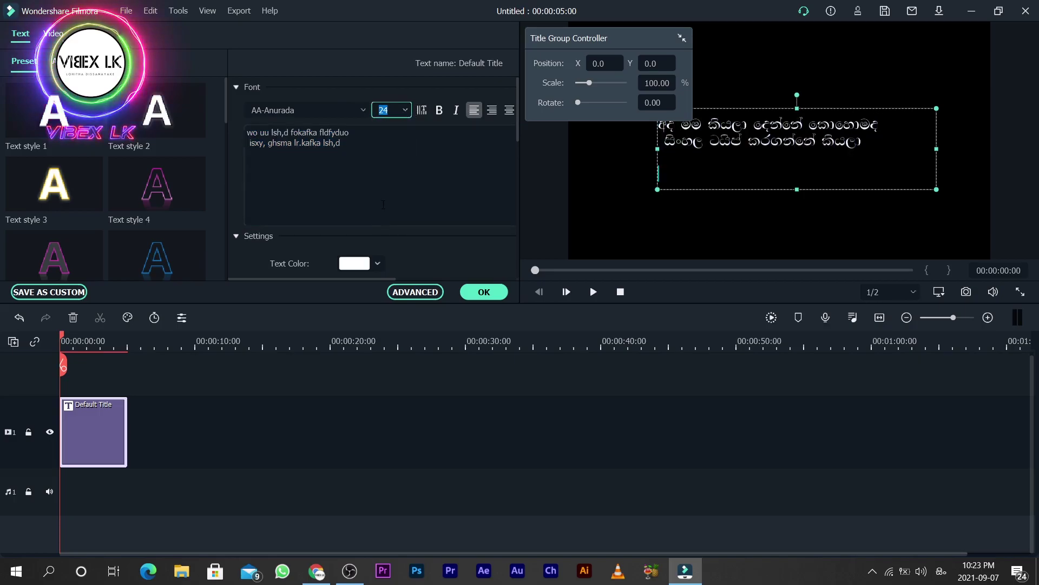
click(403, 111)
scroll(401, 112, down, 3)
scroll(387, 228, down, 5)
scroll(388, 216, up, 4)
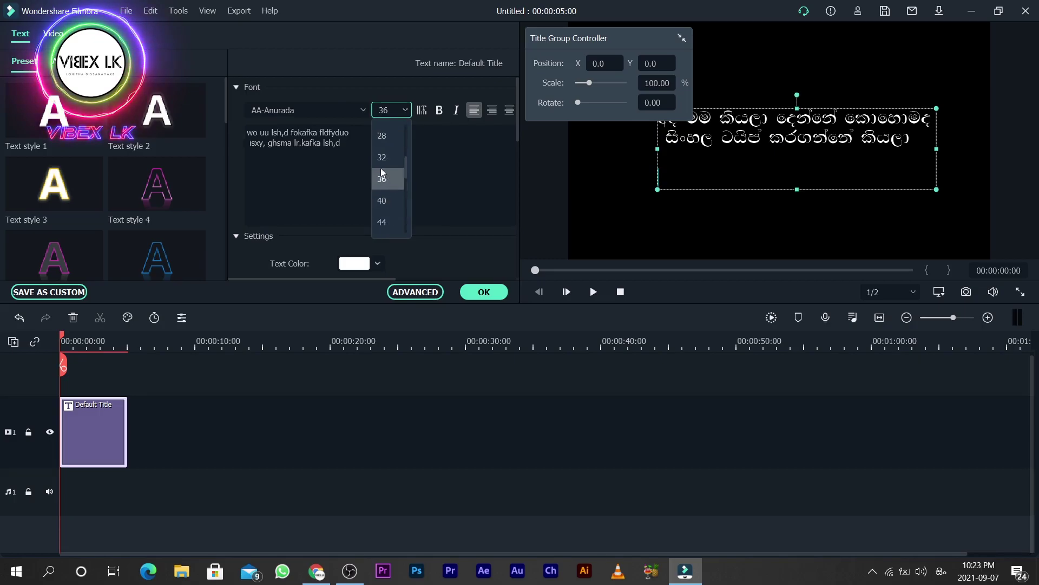
scroll(385, 168, down, 2)
click(381, 200)
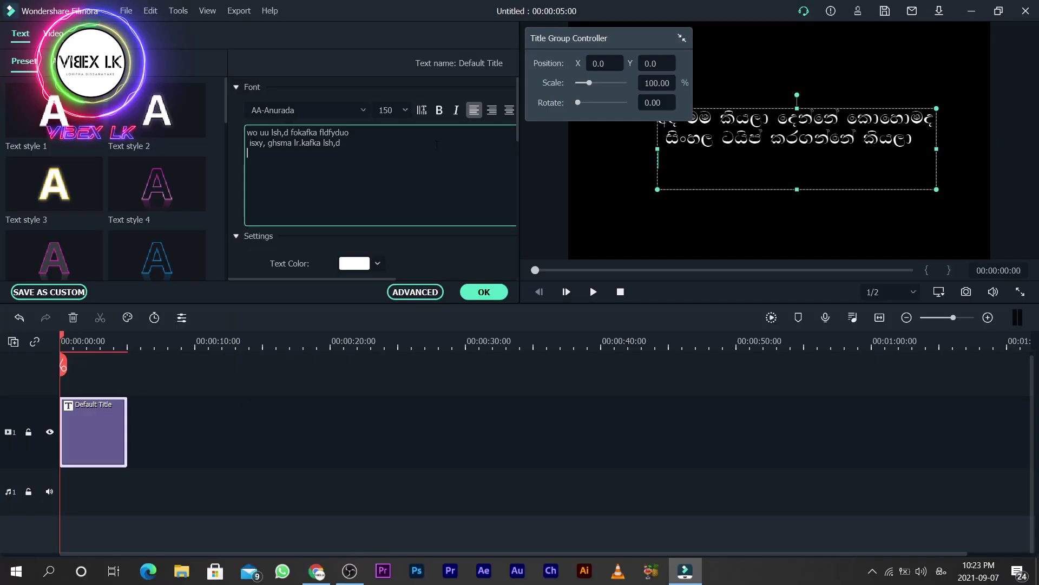
Make the title text bold and collapse the Title Group Controller
click(440, 111)
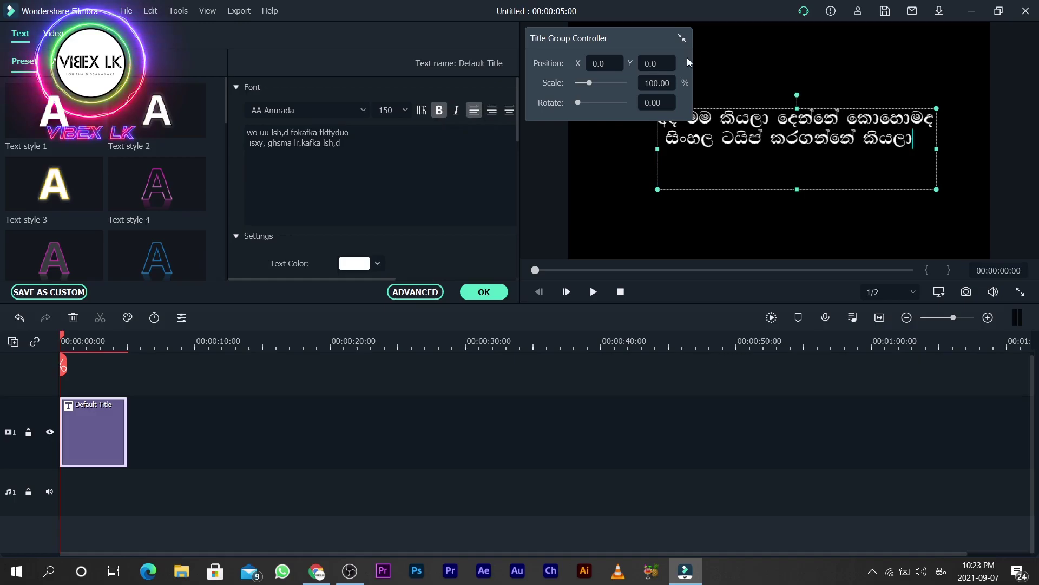
click(680, 37)
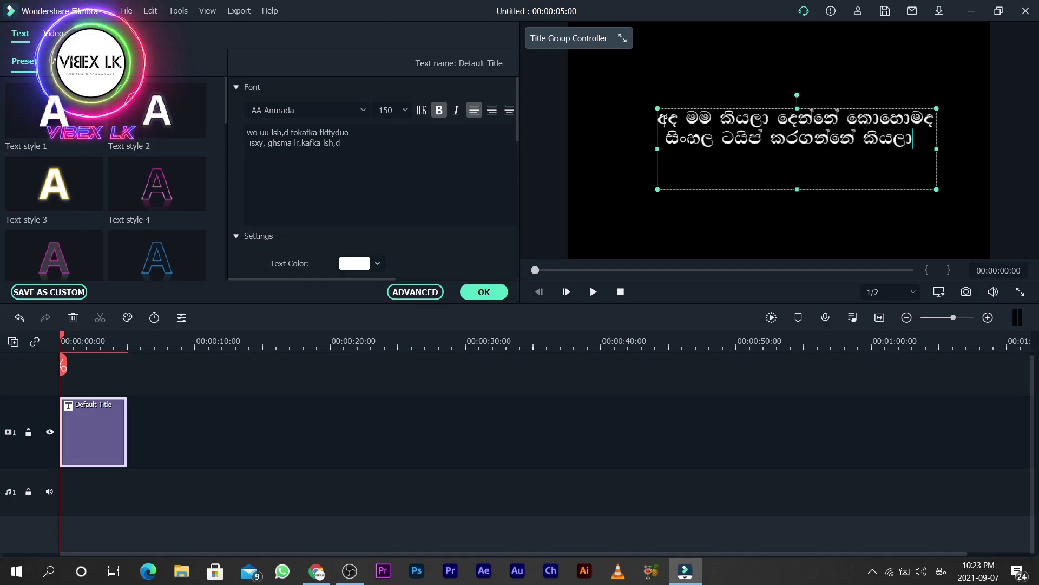
Browse the preset text styles and open the advanced text editor for the title
mouse_move(29, 105)
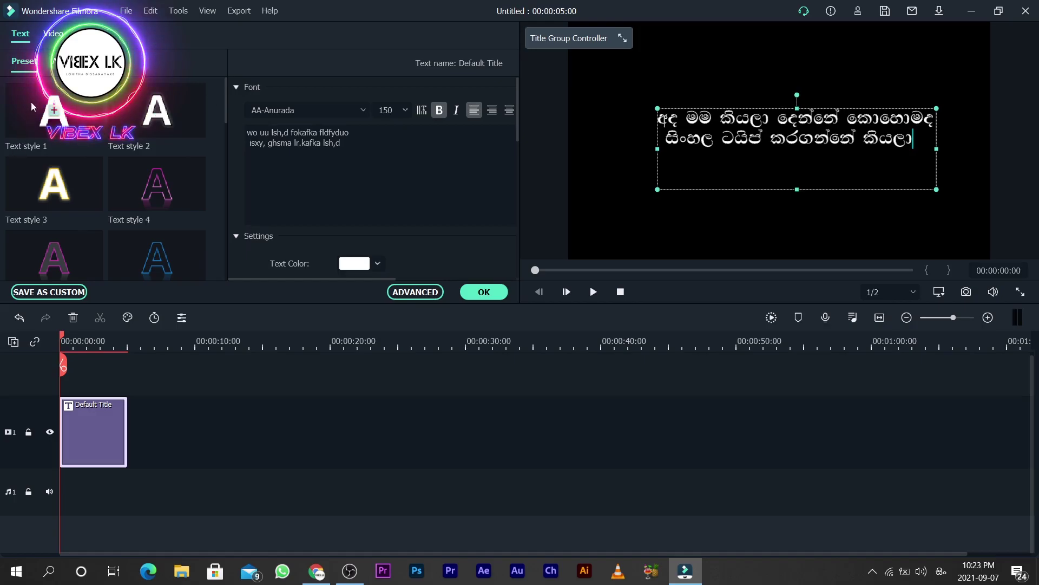
scroll(63, 193, down, 3)
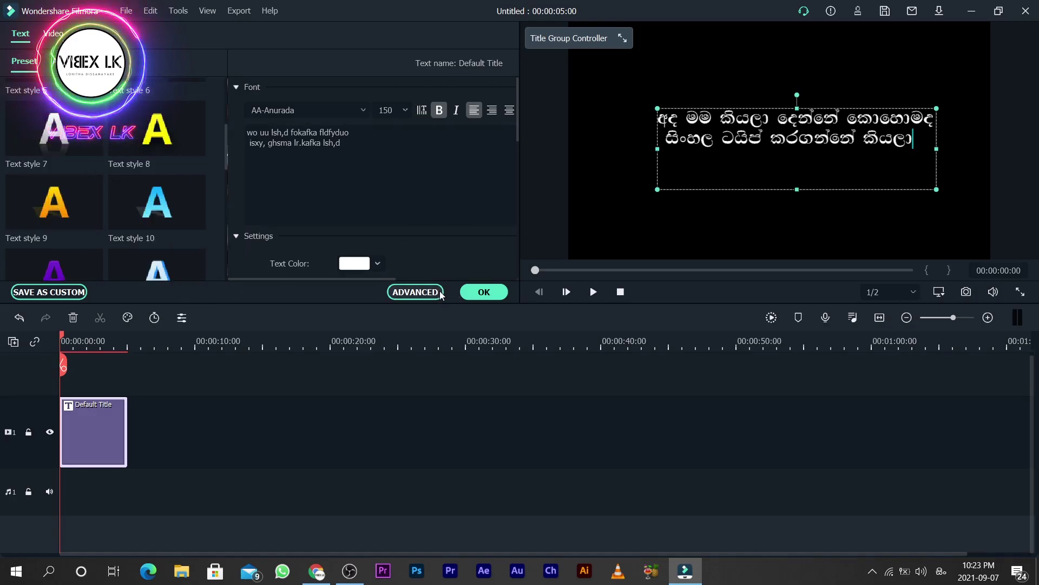
click(422, 294)
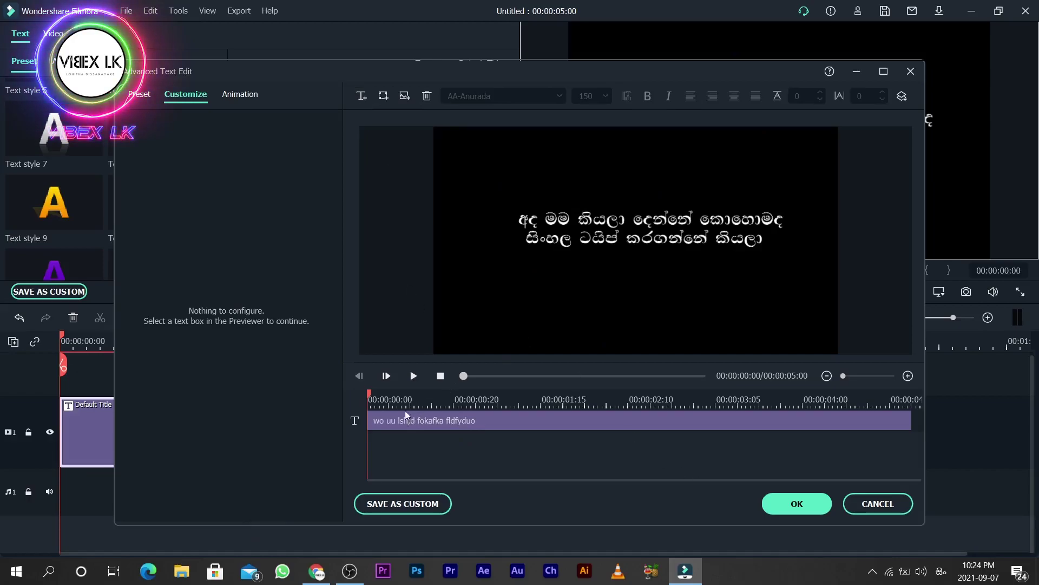
Add a new text box to the title in the advanced editor and delete it again
click(363, 95)
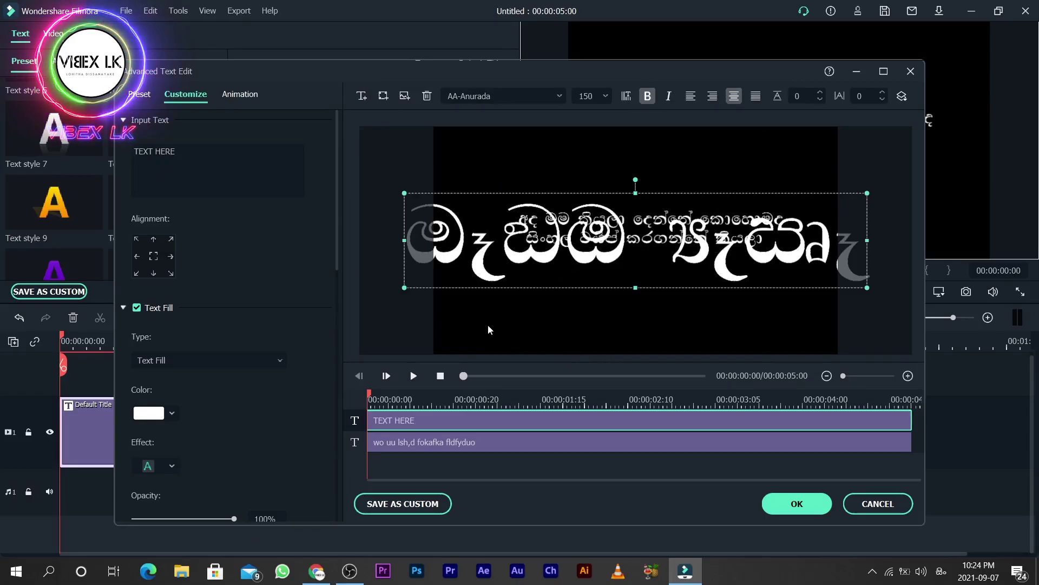
key(Delete)
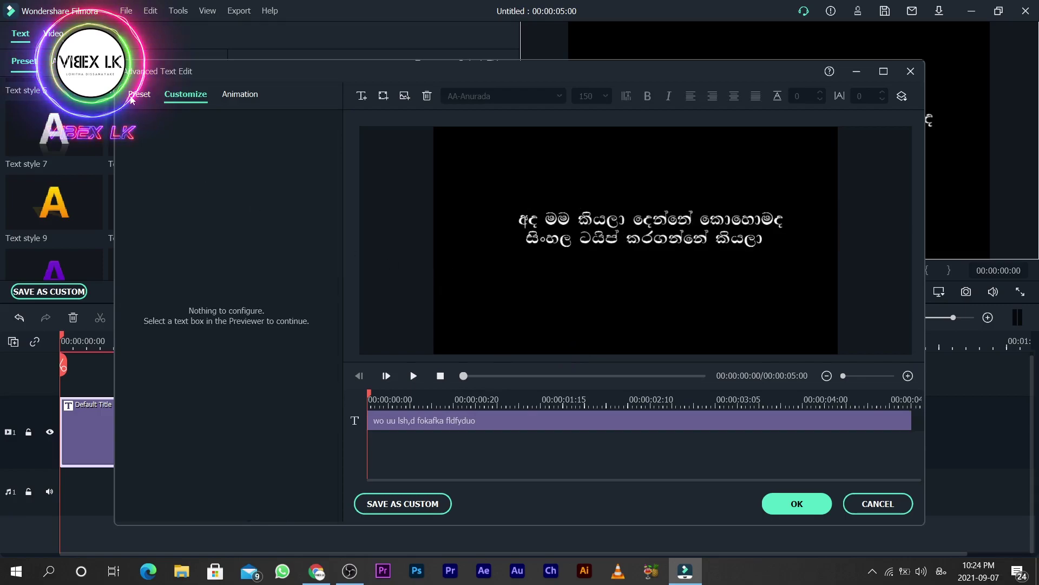
Show the preset text styles in the advanced editor and accept the title
click(132, 97)
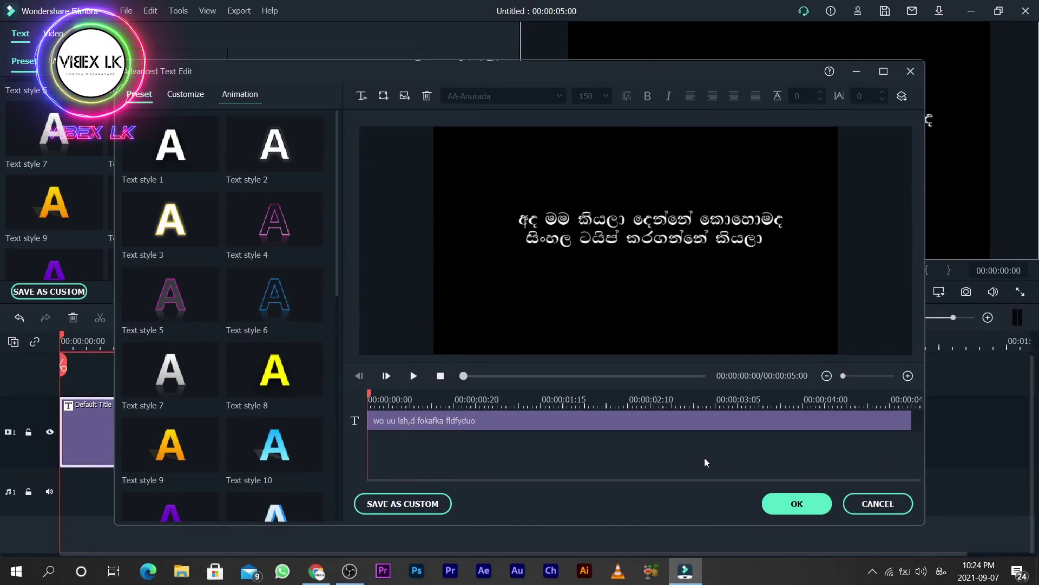
click(795, 504)
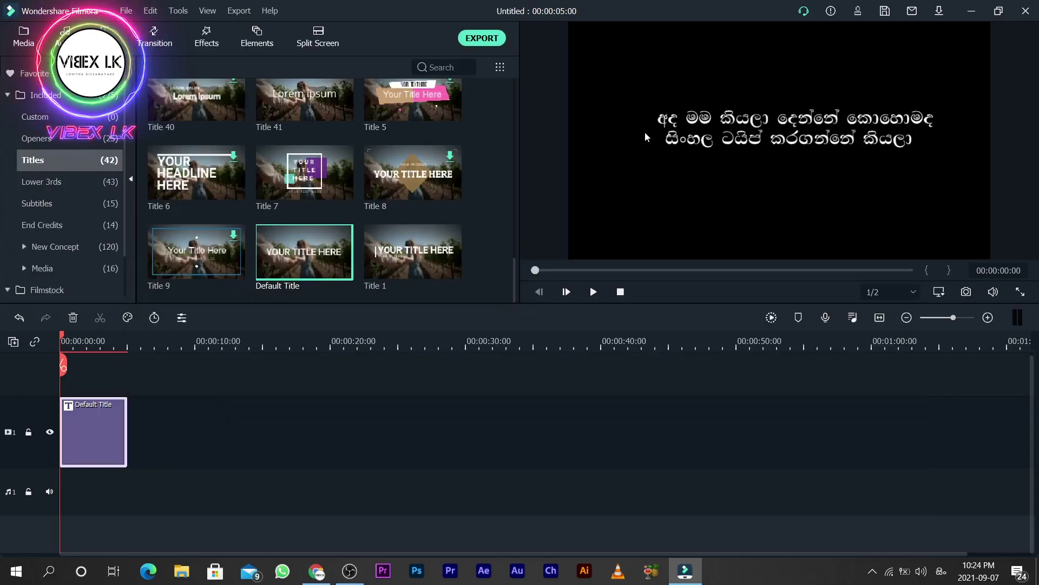